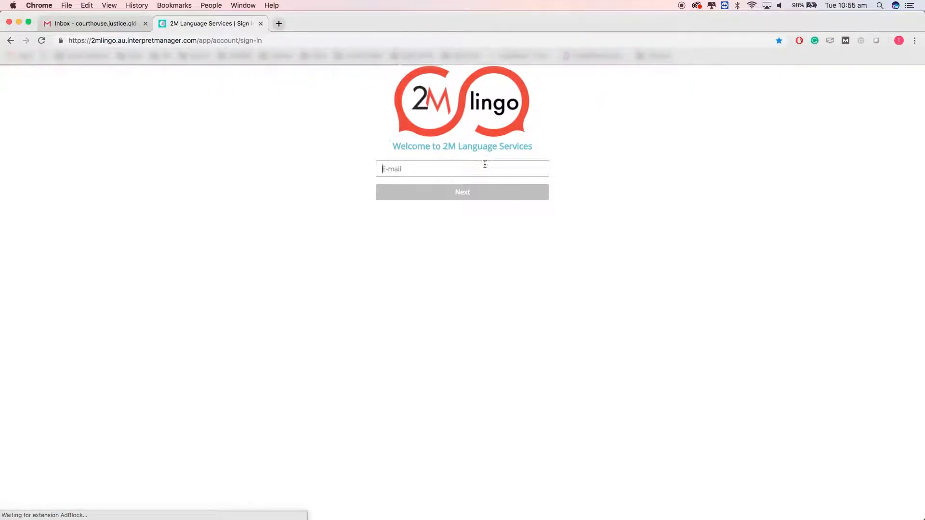
Step: Move past the e-mail step to sign in, then return to Chrome to see the empty Dashboard
left_click(478, 196)
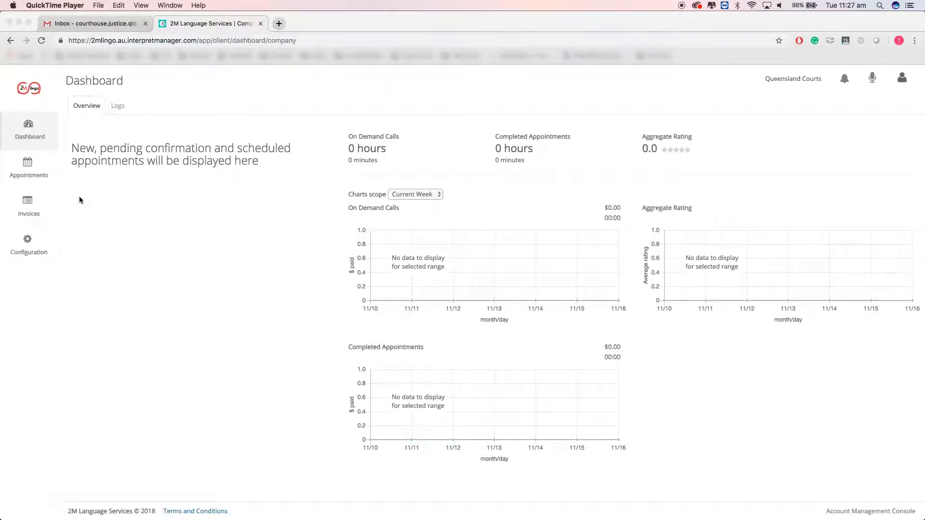
left_click(32, 174)
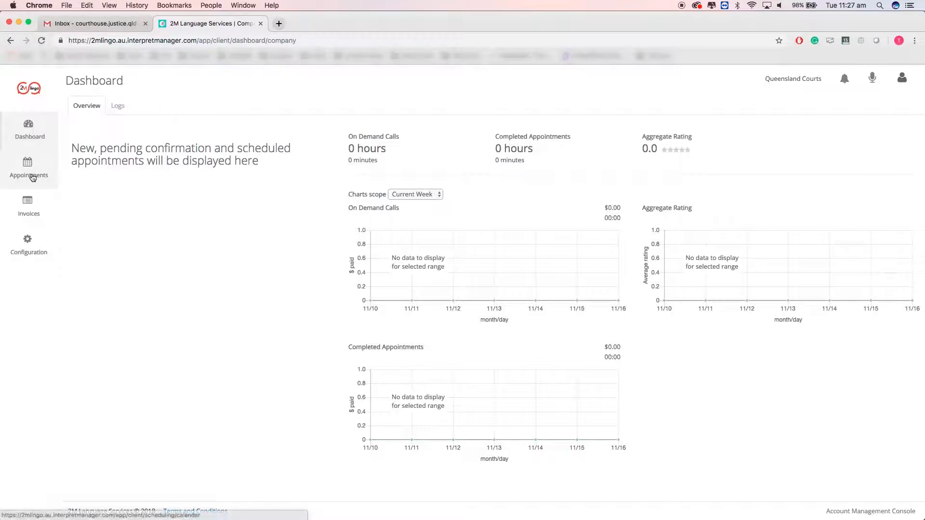
Step: Open the Appointments calendar, try Day view, then return to the November 2018 month view
left_click(33, 176)
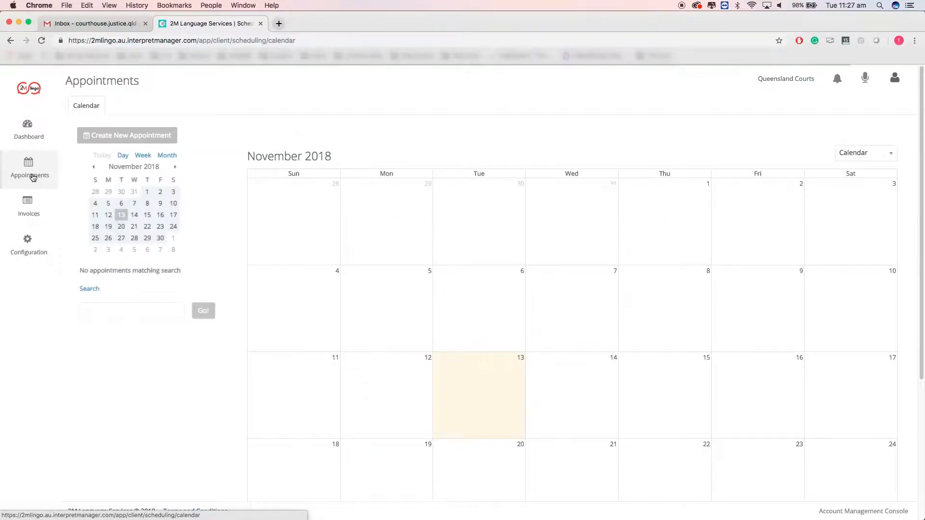
left_click(122, 156)
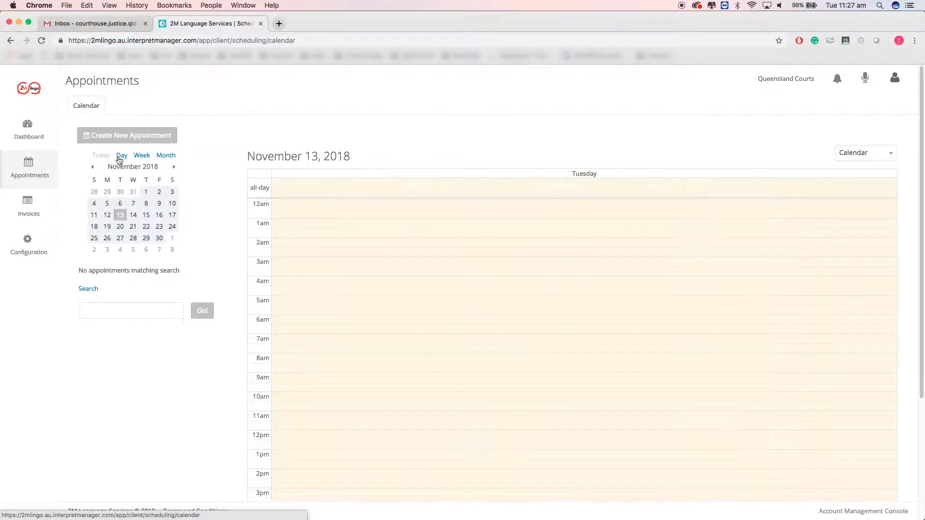
left_click(165, 156)
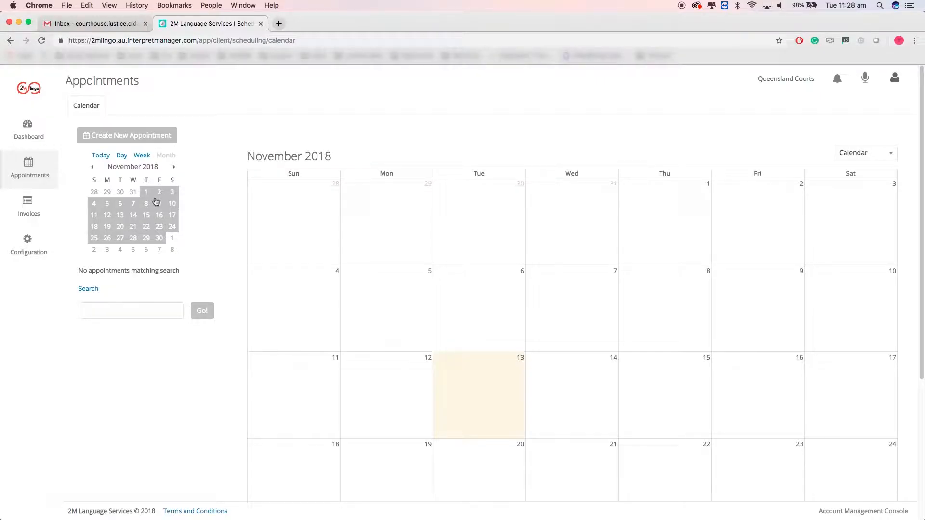
scroll(546, 290, "down", 2)
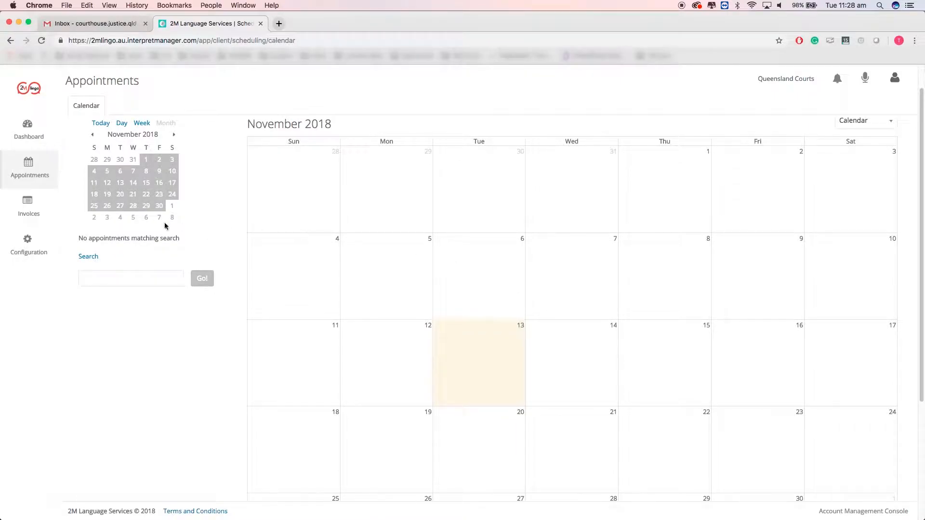
scroll(147, 222, "up", 1)
scroll(147, 222, "up", 2)
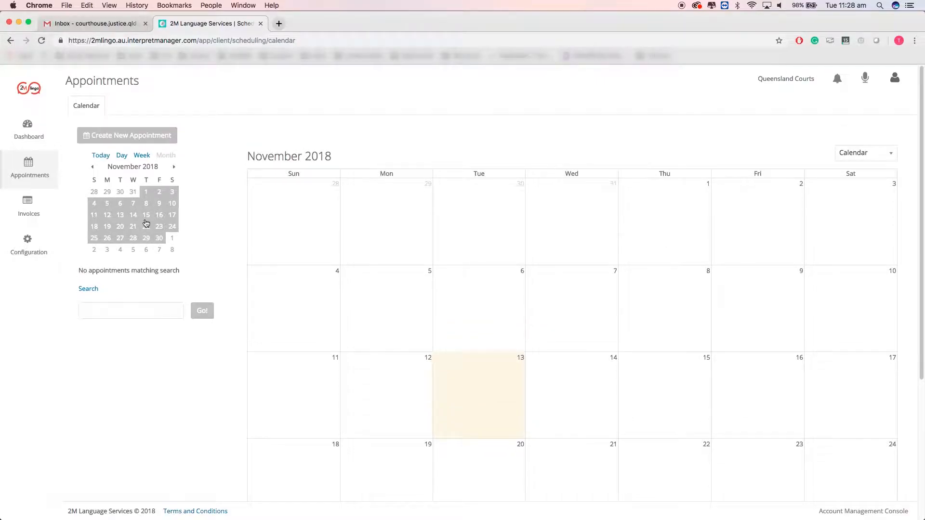
Step: Start a new appointment described as 'Vietnamese interpreter required for a non-English speaking defendant'
left_click(165, 140)
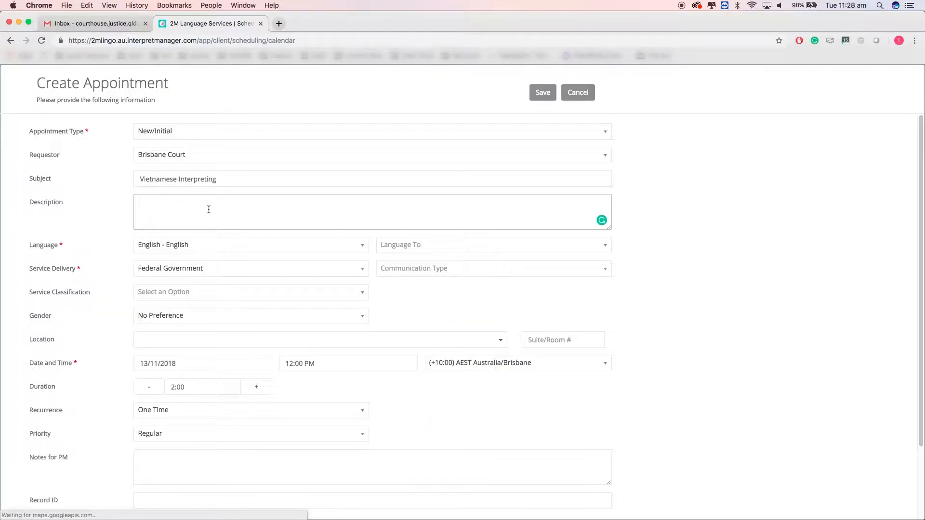
type("Vi")
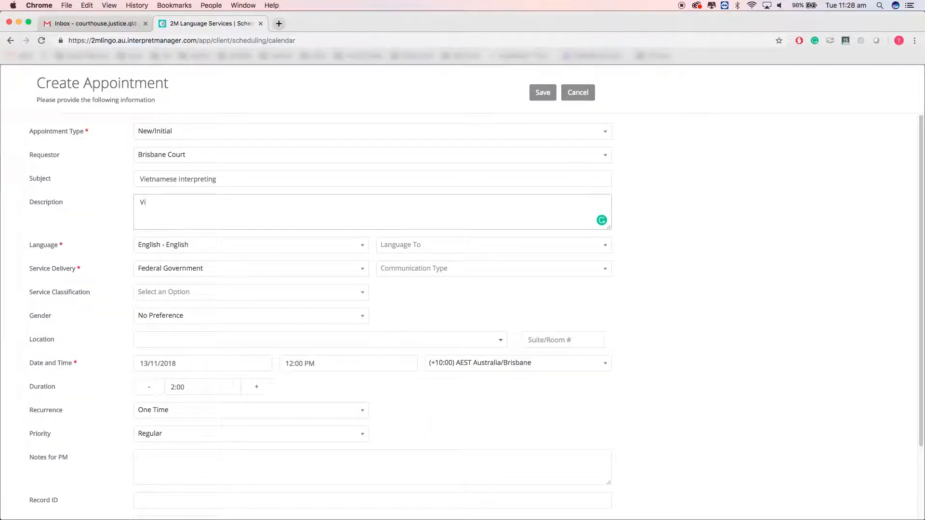
type("etnamese interpreter required for a ")
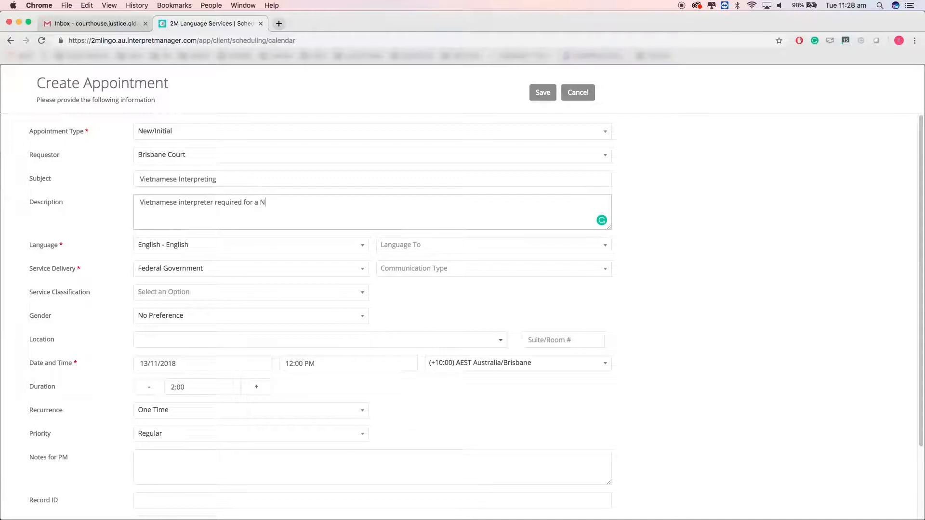
type("No")
key("BackSpace")
key("BackSpace")
type("non-English speaking defendant")
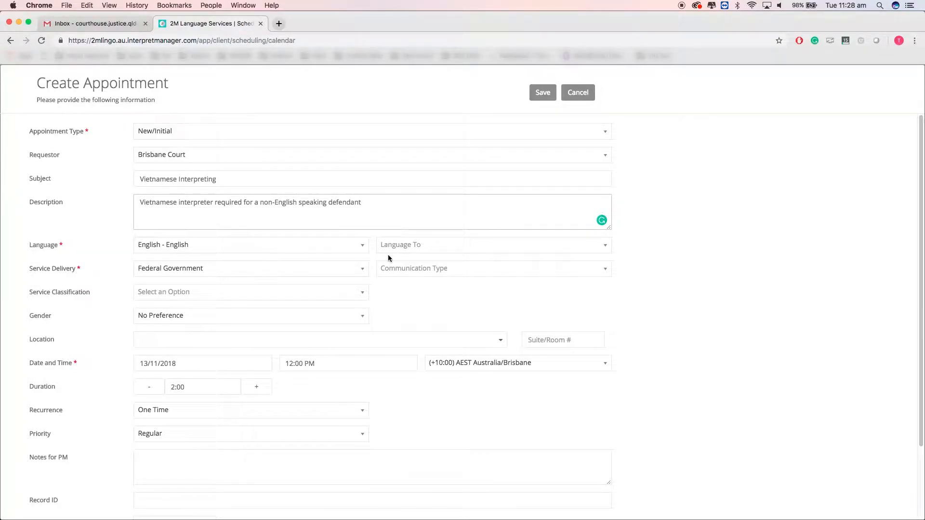
Step: Set the appointment's target language to Vietnamese
left_click(467, 244)
type("viet")
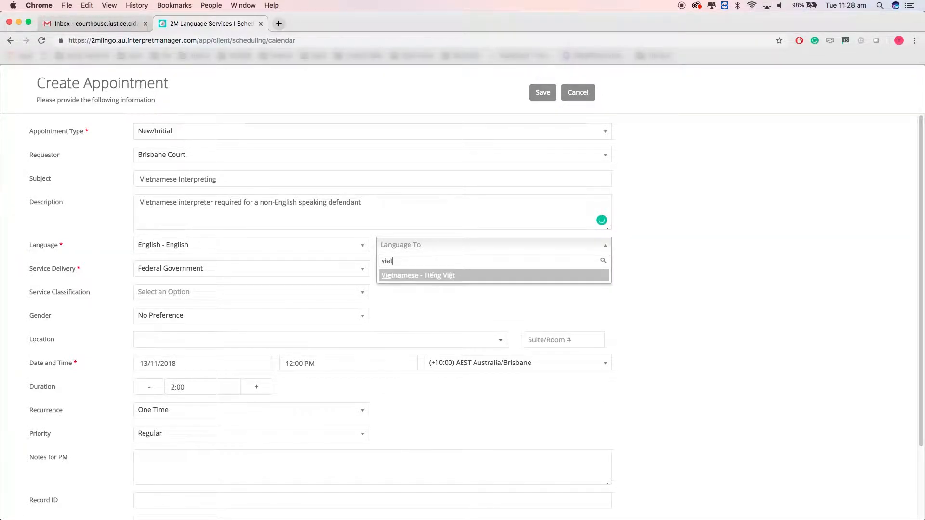
type("nam")
left_click(516, 276)
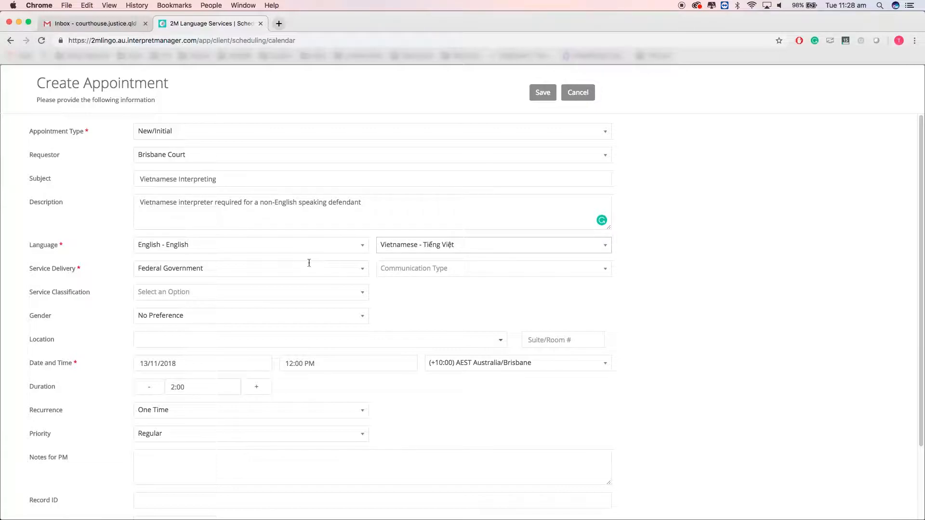
left_click(441, 267)
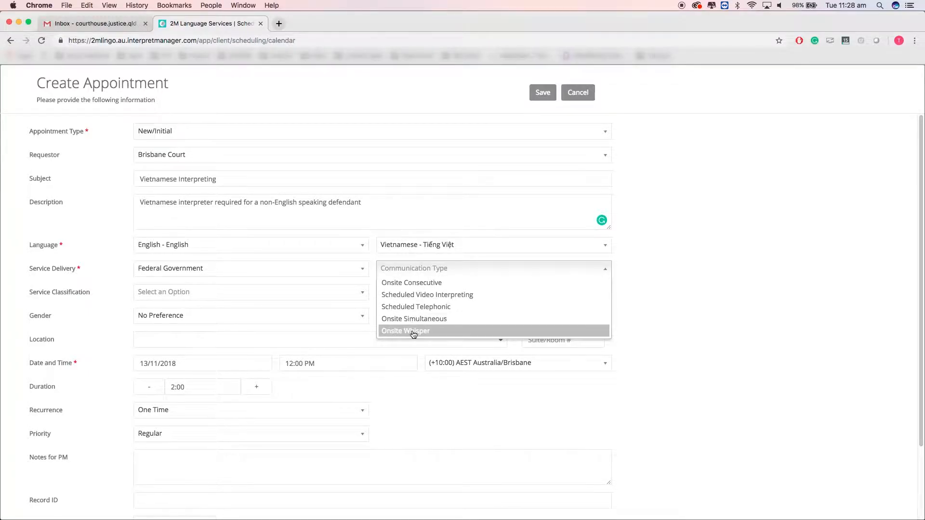
Step: Set communication type to Onsite Consecutive and classify the service as Law & justice
left_click(426, 284)
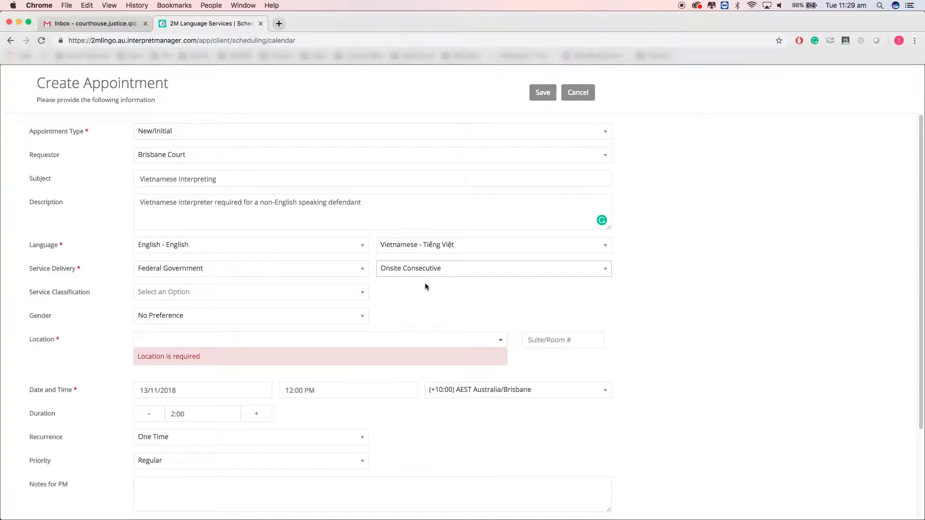
scroll(357, 289, "down", 2)
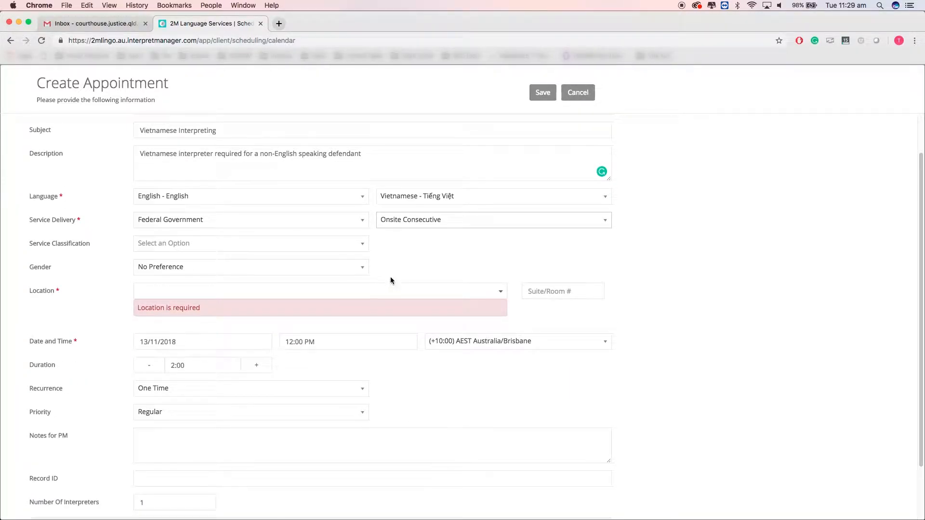
left_click(363, 243)
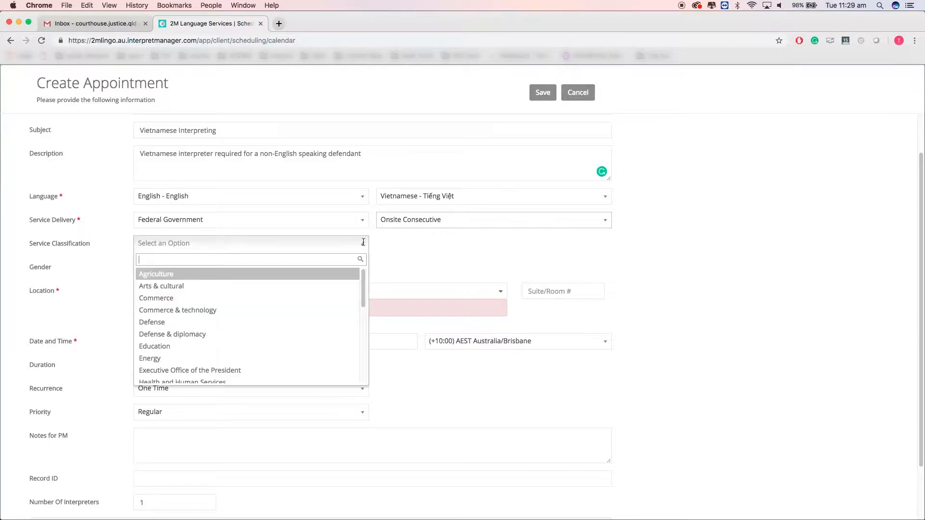
type("law")
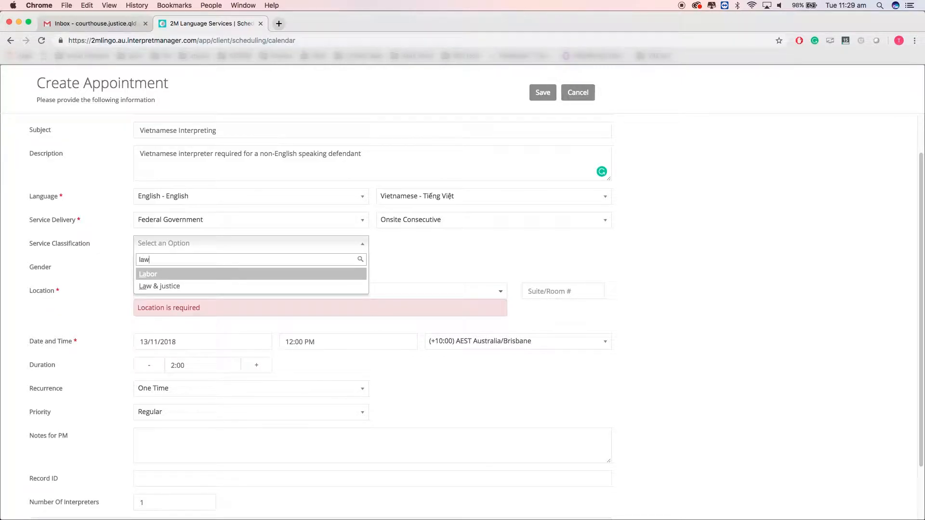
left_click(288, 274)
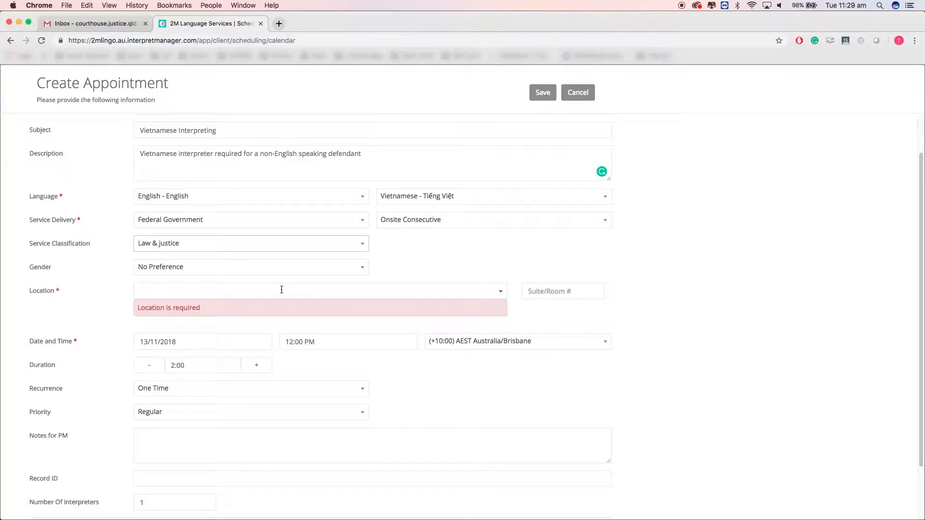
Step: Set the appointment location to the Ann Street, Brisbane City address
left_click(281, 289)
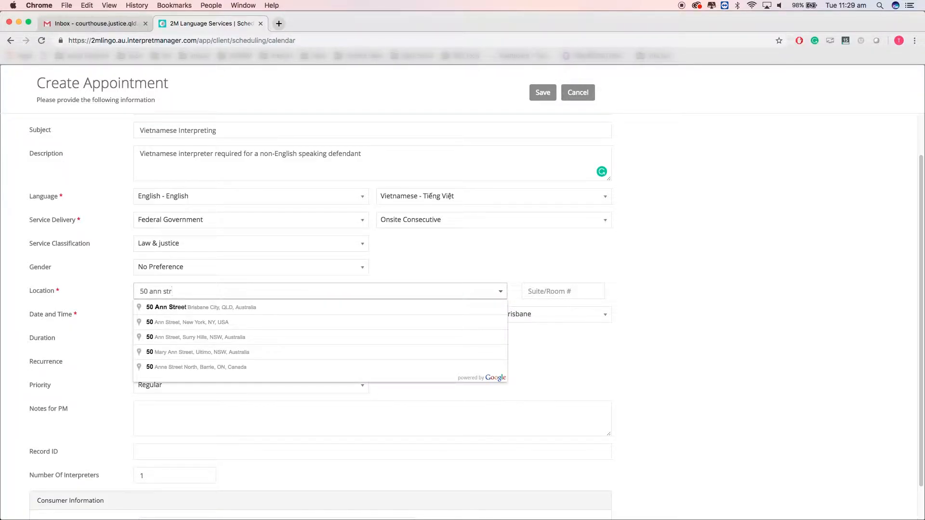
left_click(178, 308)
Step: Schedule the appointment for 03/12/2018 starting at 09:30 AM
left_click(217, 314)
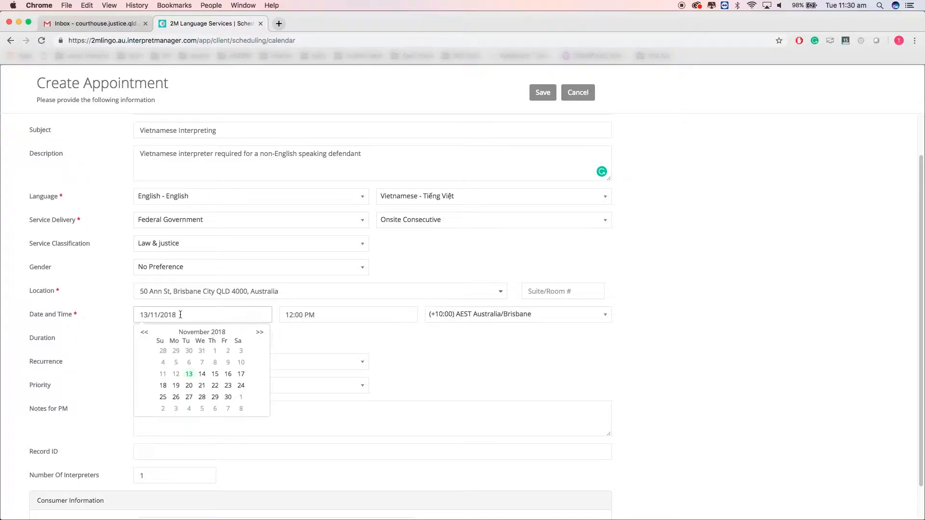
left_click(260, 334)
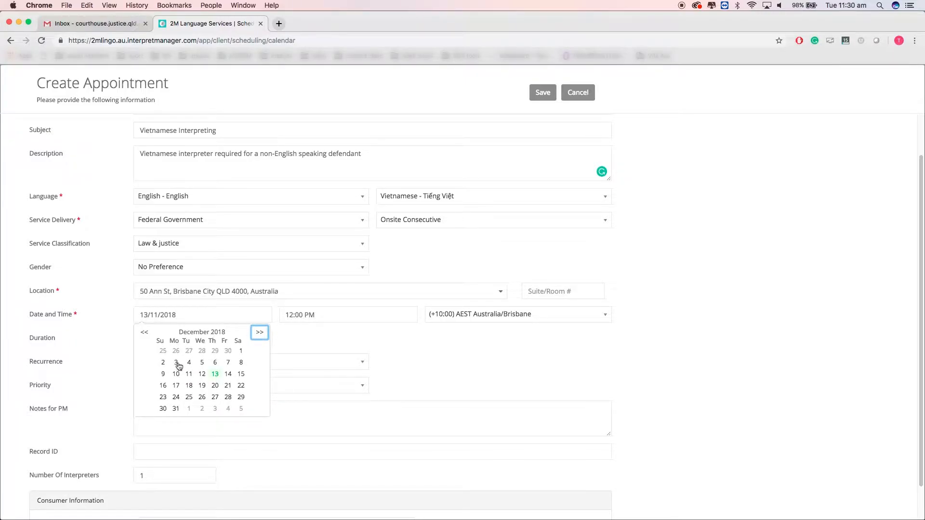
left_click(176, 362)
left_click(331, 314)
left_click(297, 408)
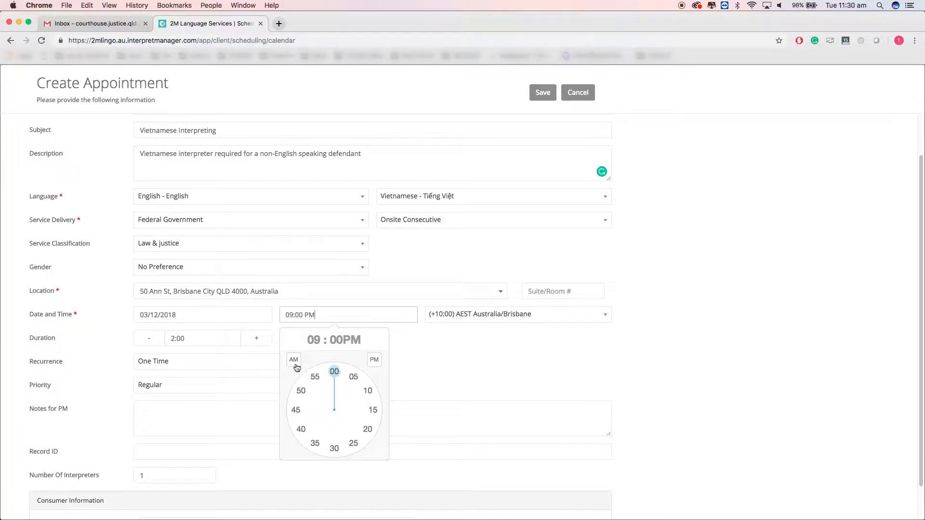
left_click(294, 361)
left_click(333, 448)
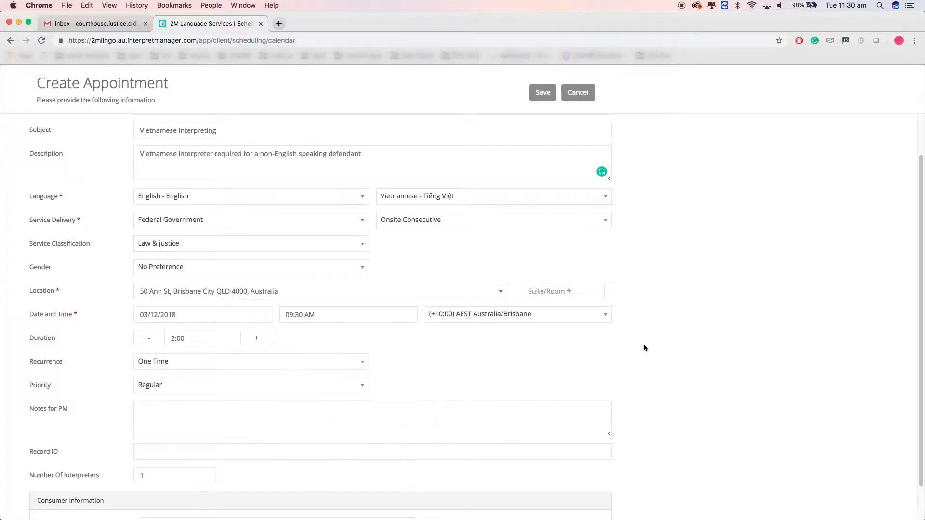
scroll(660, 337, "down", 2)
left_click(605, 275)
Step: Set the appointment time zone to AEST Australia/Brisbane
scroll(516, 337, "down", 2)
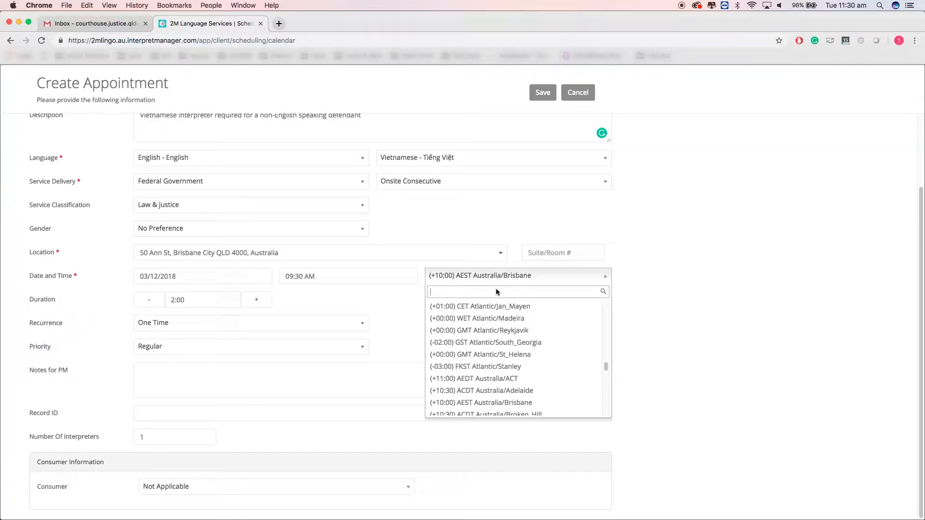
type("austr")
left_click(512, 307)
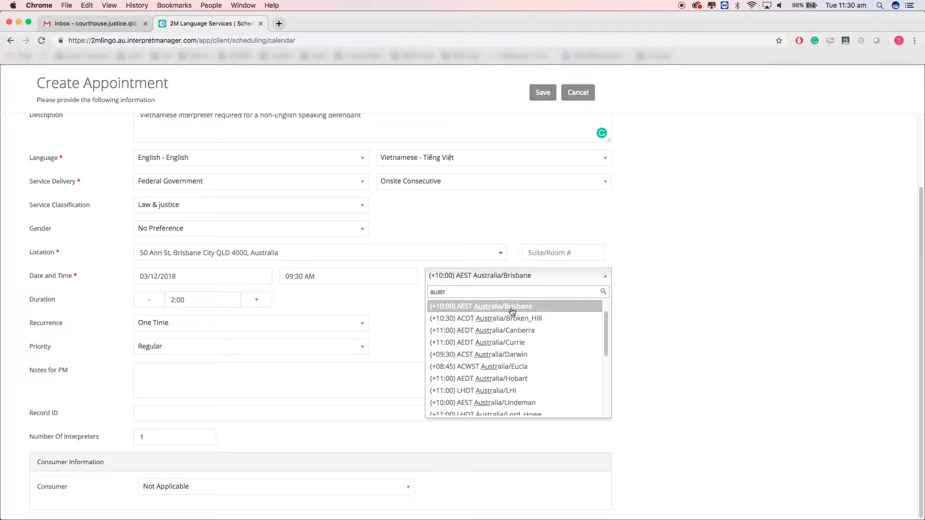
left_click(512, 307)
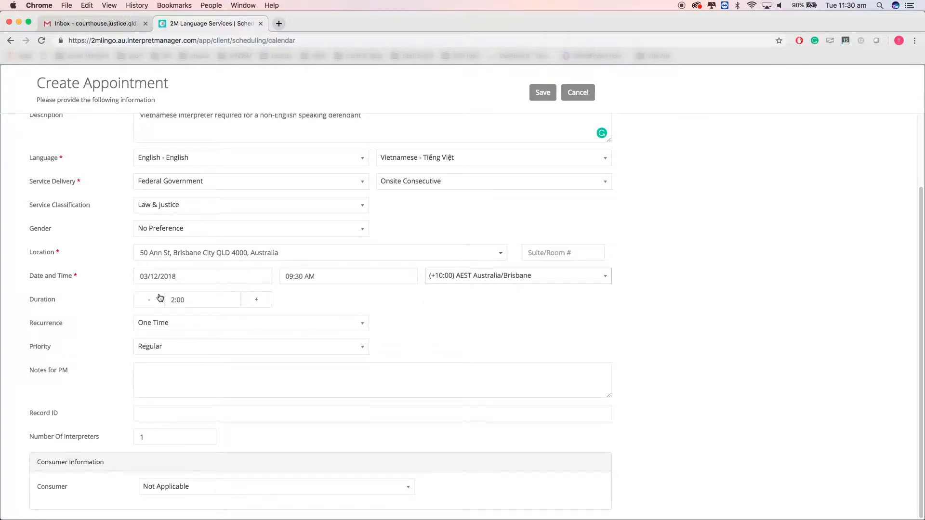
Step: Set the appointment duration to 3:30
left_click(257, 301)
left_click(257, 300)
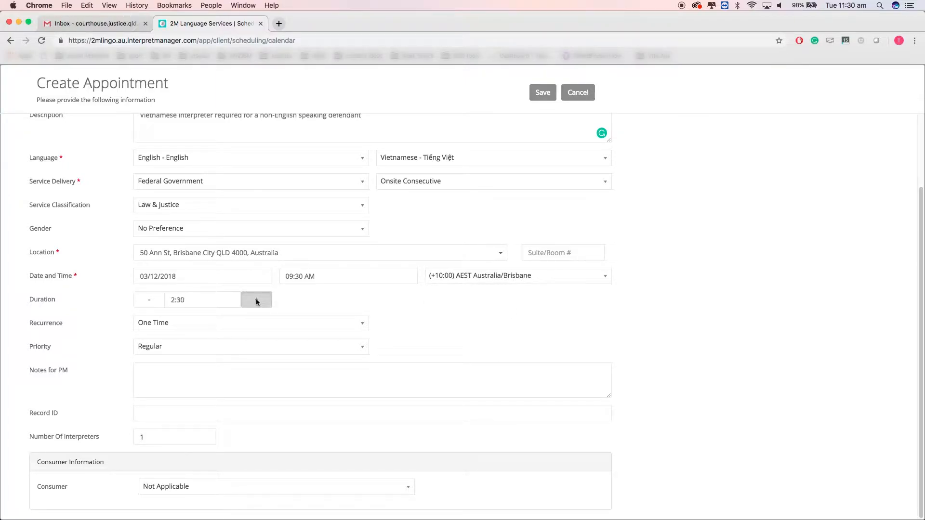
left_click(256, 300)
left_click(256, 300)
left_click(257, 301)
left_click(256, 301)
left_click(257, 301)
left_click(151, 305)
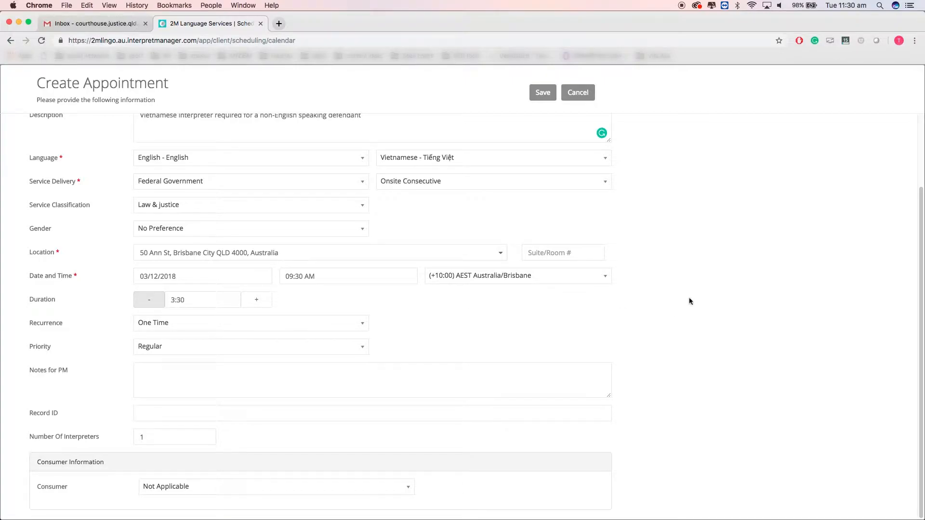
scroll(527, 321, "up", 1)
scroll(524, 326, "down", 1)
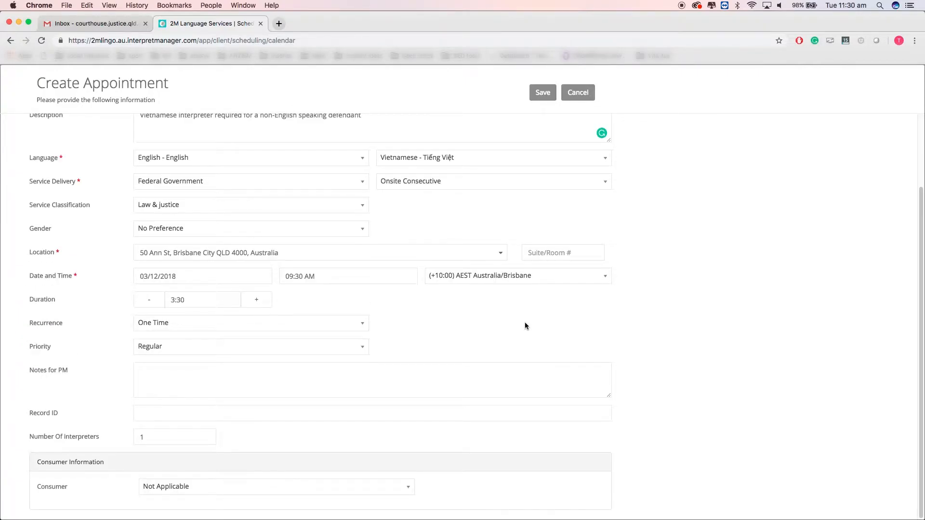
Step: Add a Claimant consumer with first and last name, saved to the consumer list, and save the appointment
left_click(392, 487)
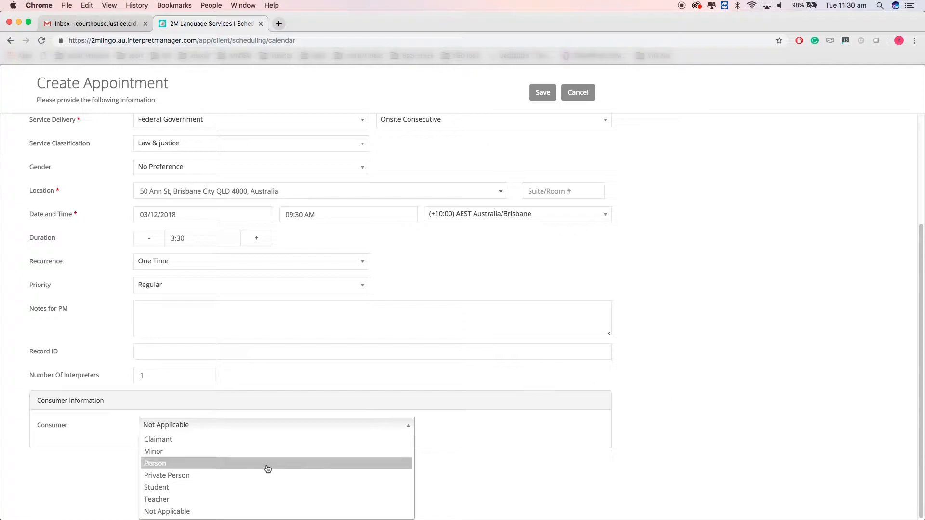
key("Return")
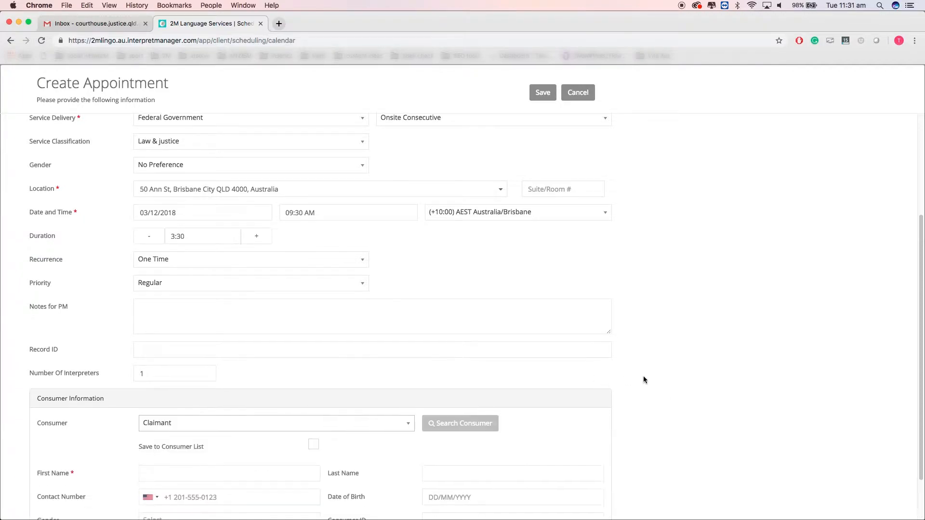
scroll(640, 376, "down", 2)
left_click(313, 388)
left_click(265, 419)
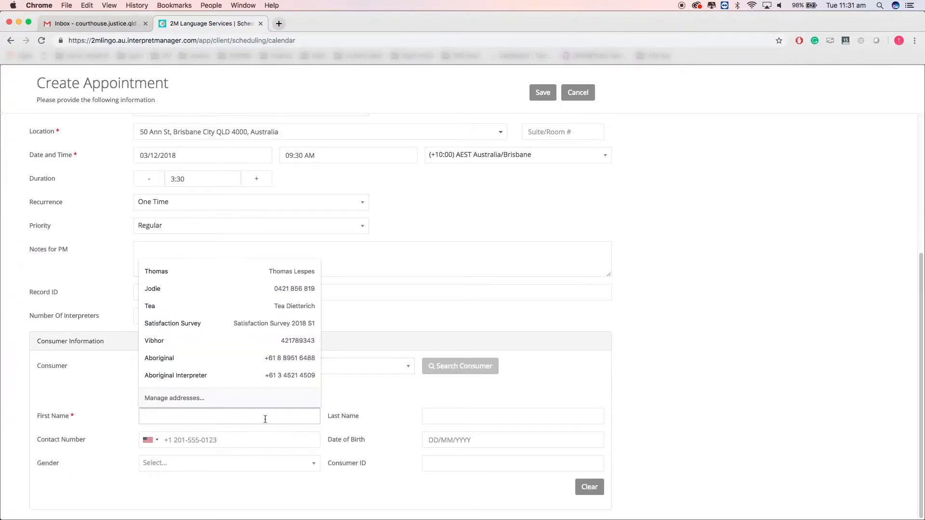
left_click(433, 416)
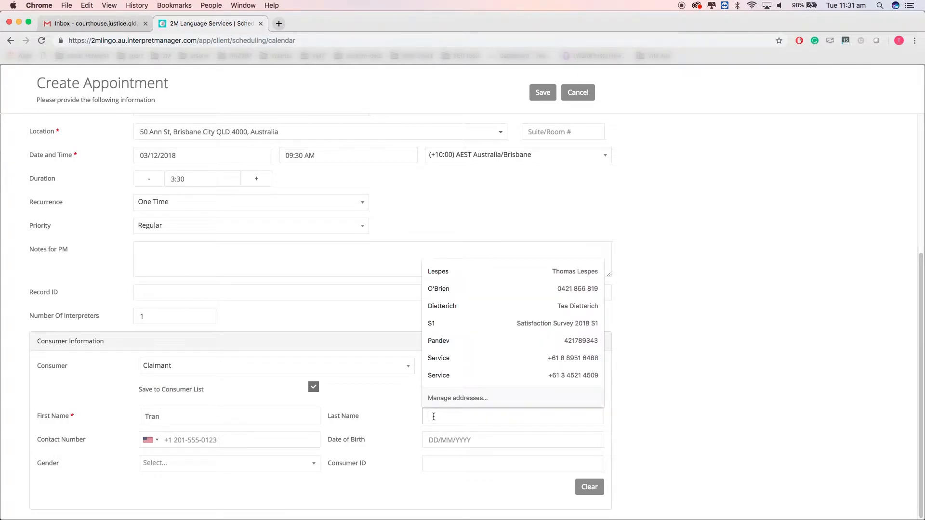
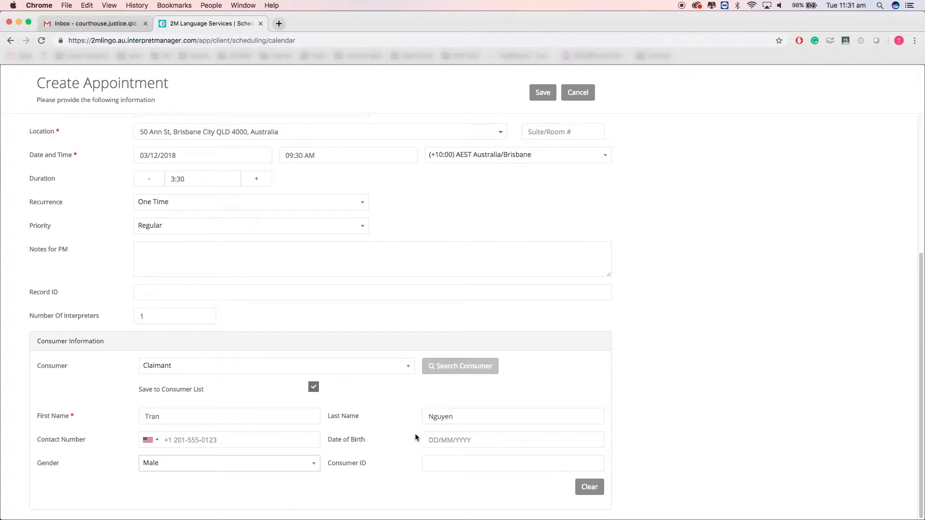
scroll(685, 431, "up", 5)
left_click(542, 92)
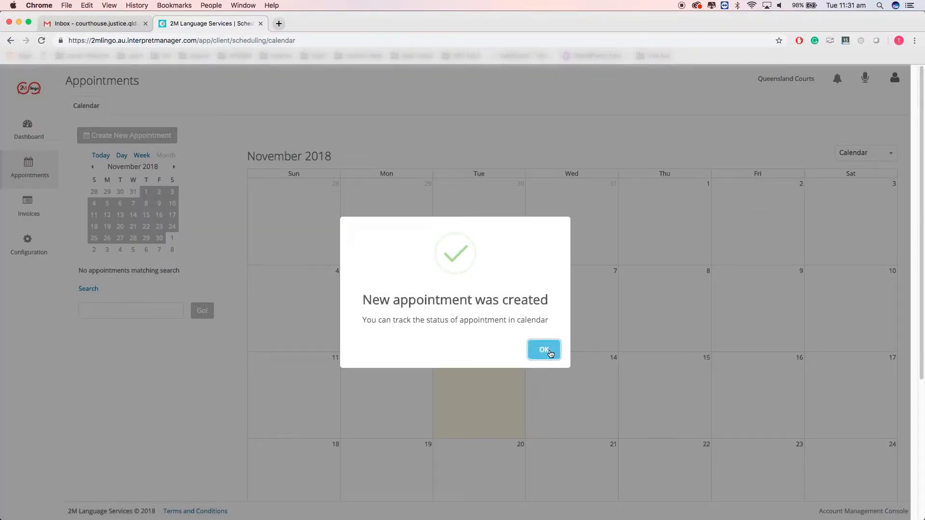
left_click(544, 350)
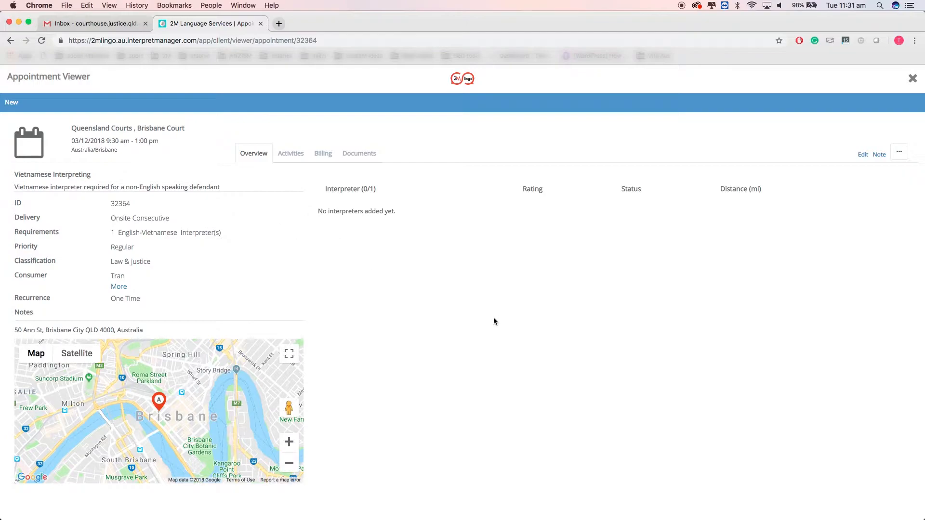
left_click(863, 155)
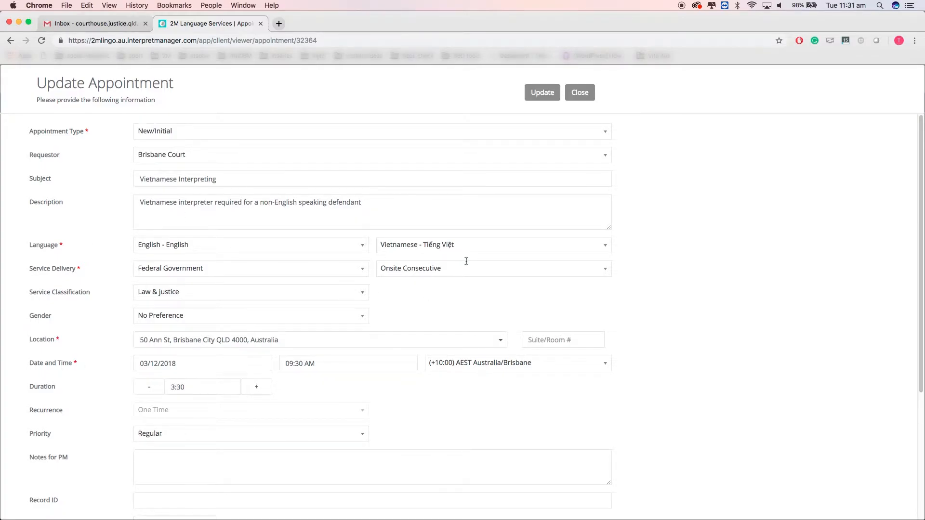
Step: Close the edit form, review the Documents, Activities and Overview tabs, then close the viewer
left_click(588, 101)
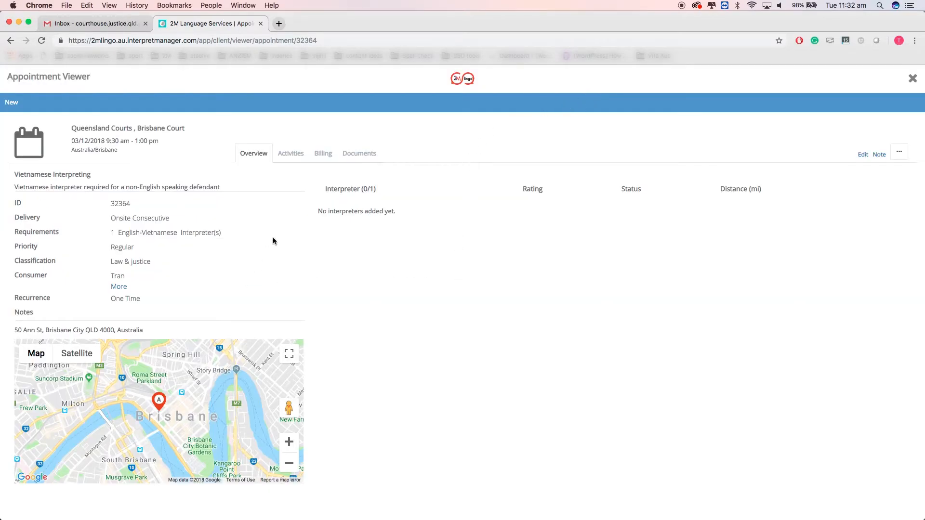
left_click(361, 154)
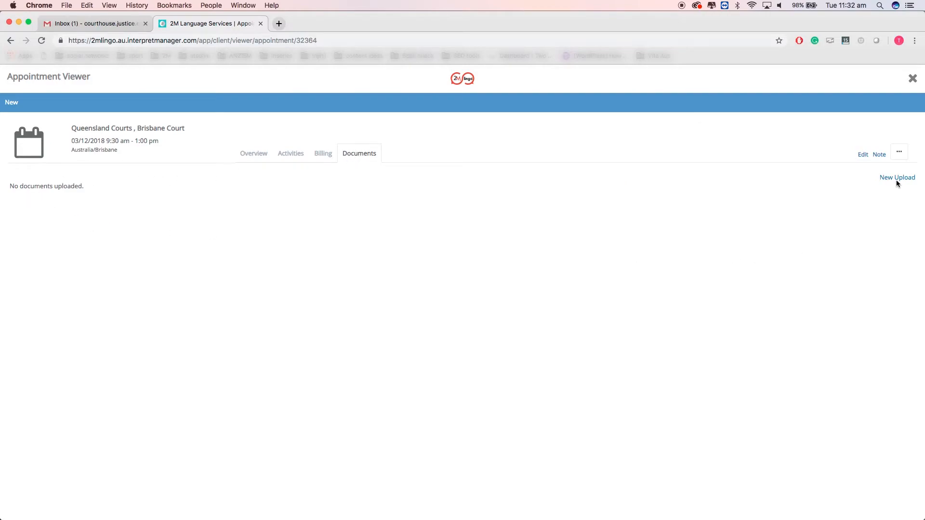
left_click(290, 153)
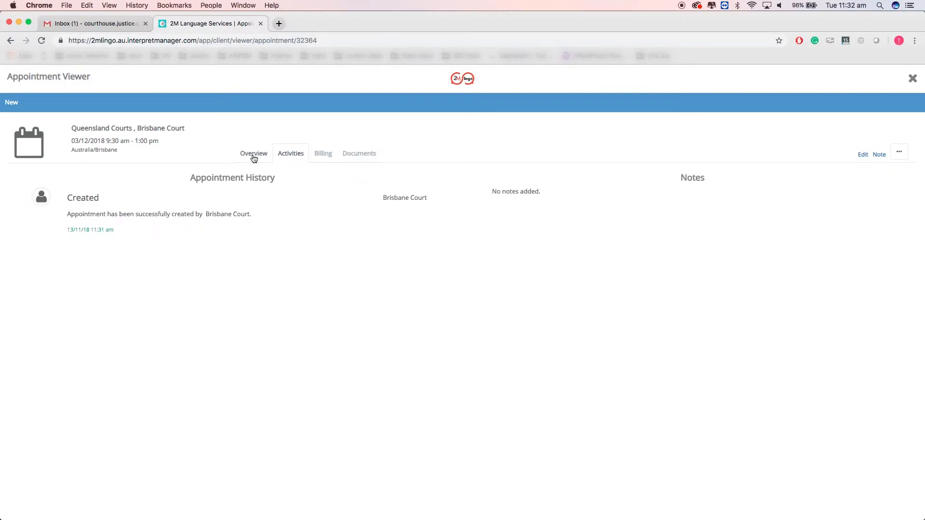
left_click(254, 155)
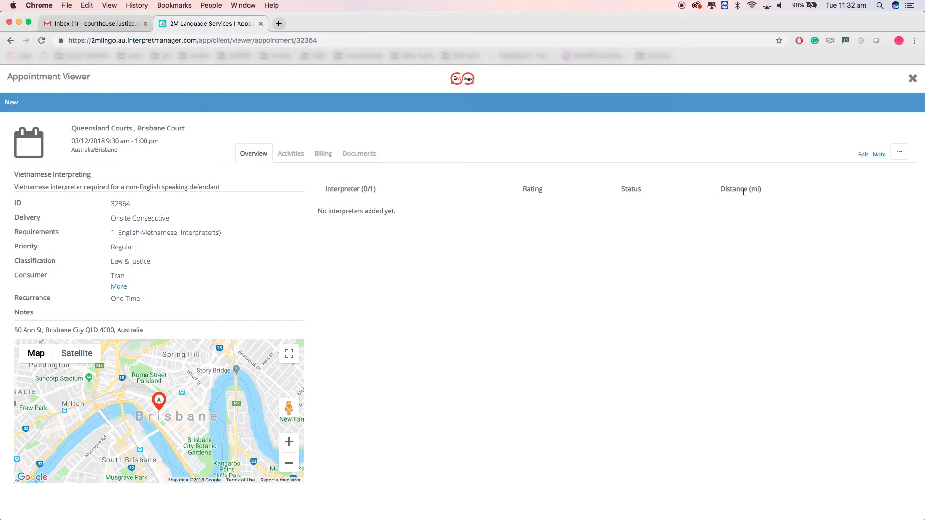
left_click(912, 78)
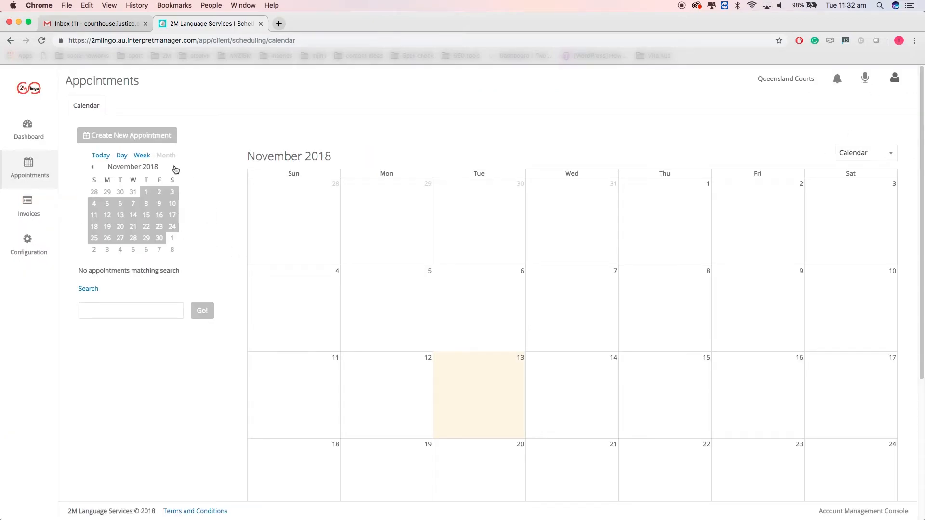
left_click(175, 167)
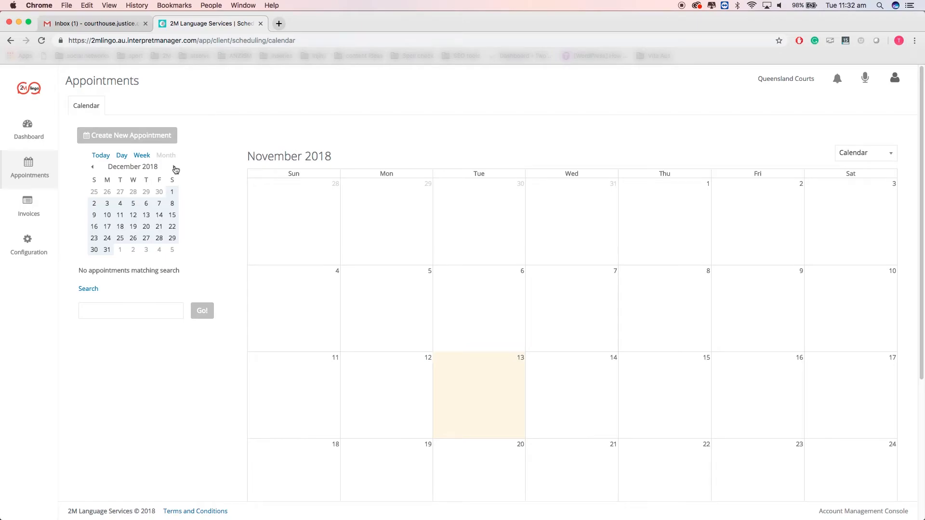
left_click(159, 217)
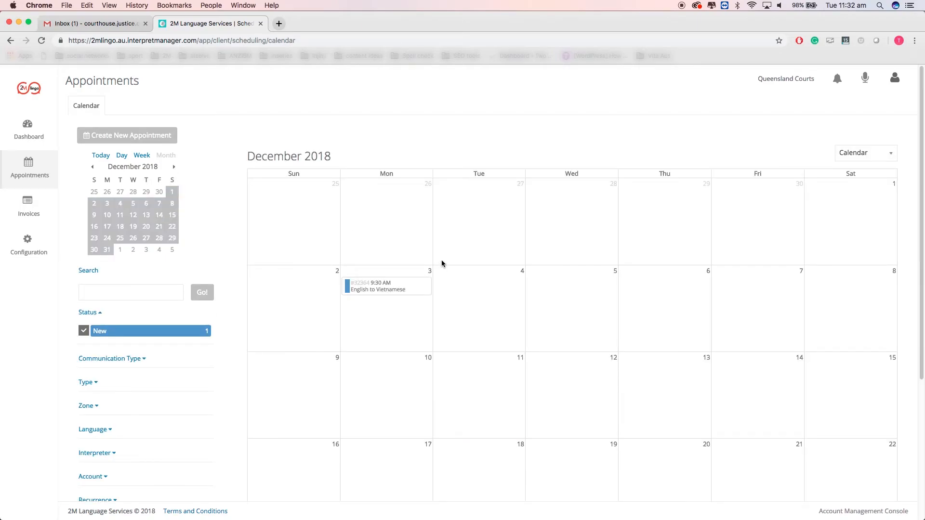
left_click(399, 291)
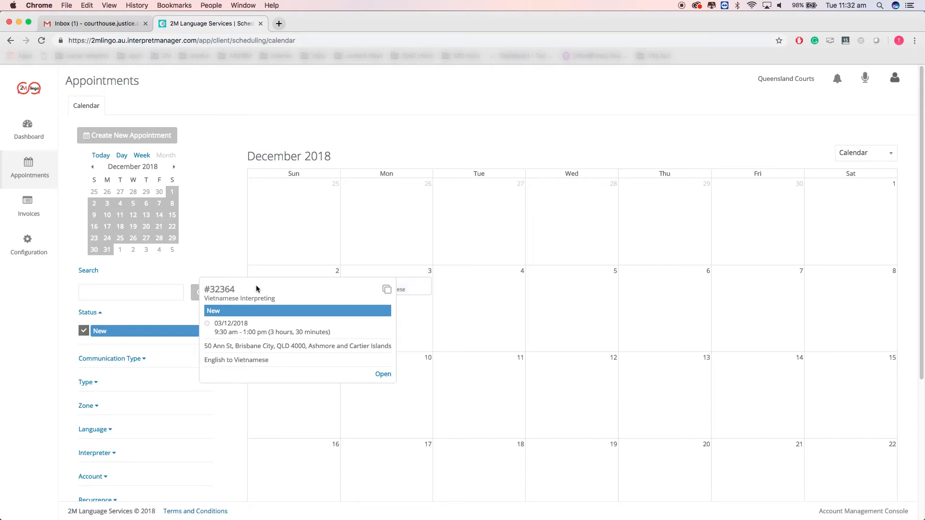